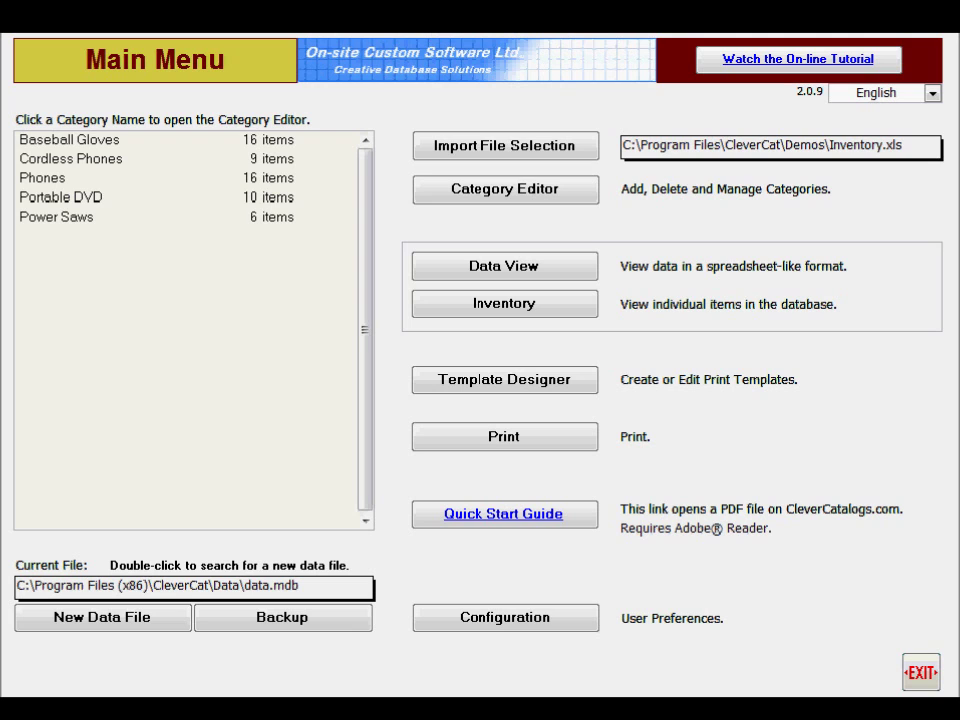
Choose the Import workbook in the Demos folder as the file to be imported, check the F5 column's header, and return to the main menu
left_click(577, 150)
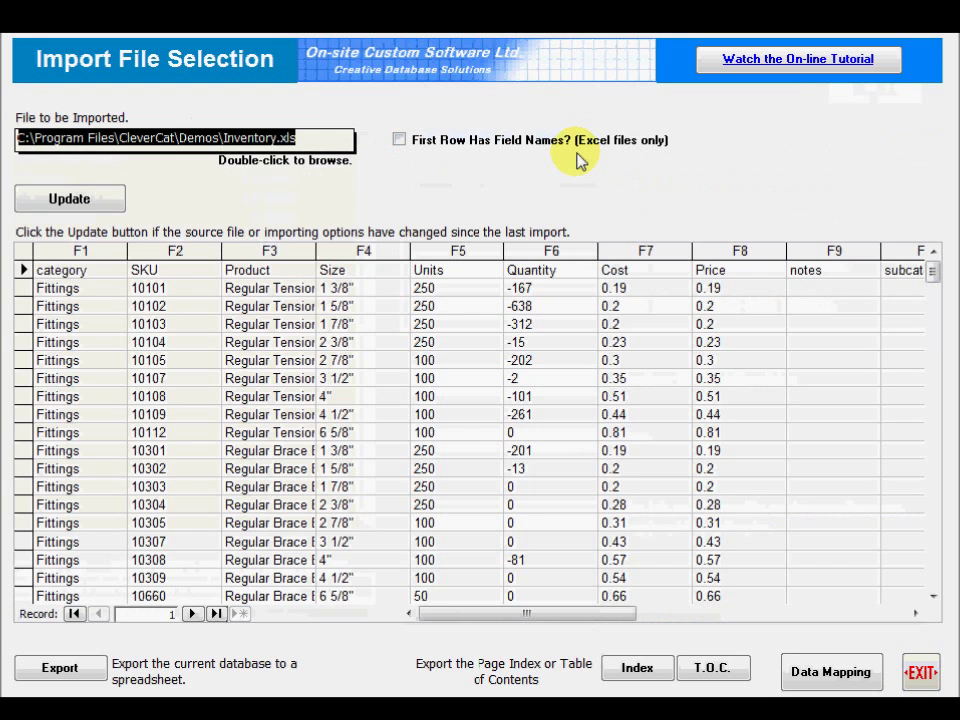
double_click(331, 142)
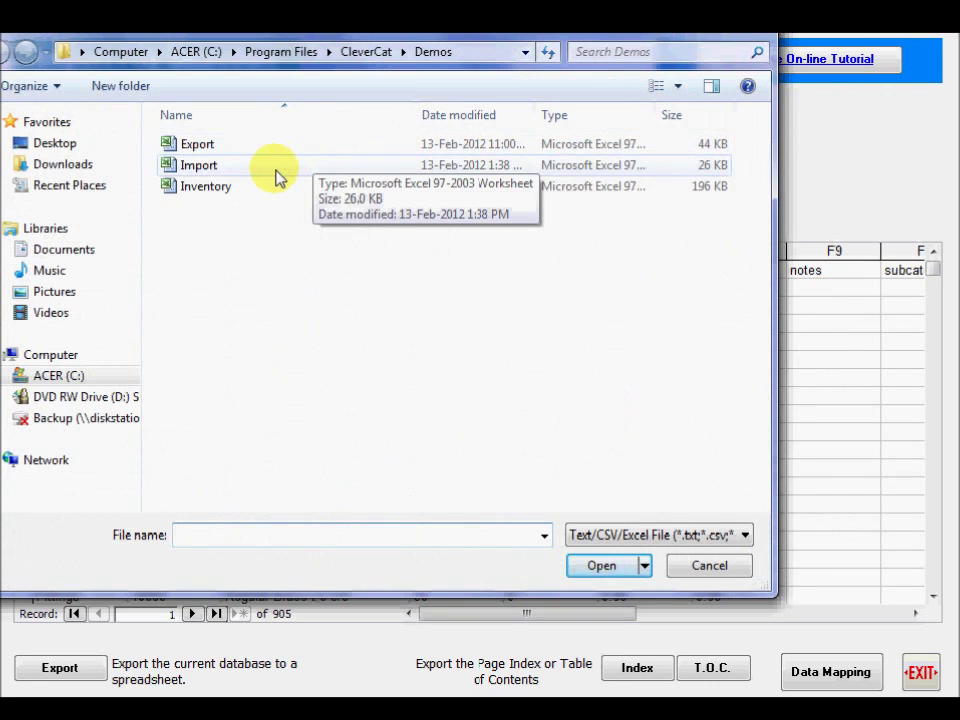
double_click(278, 172)
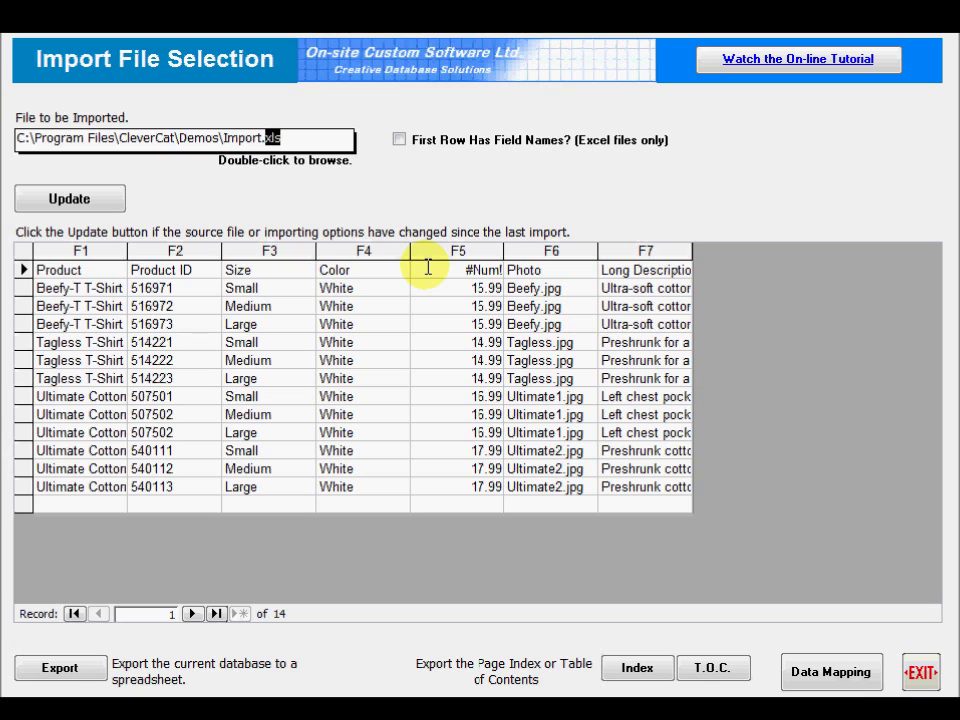
left_click(485, 268)
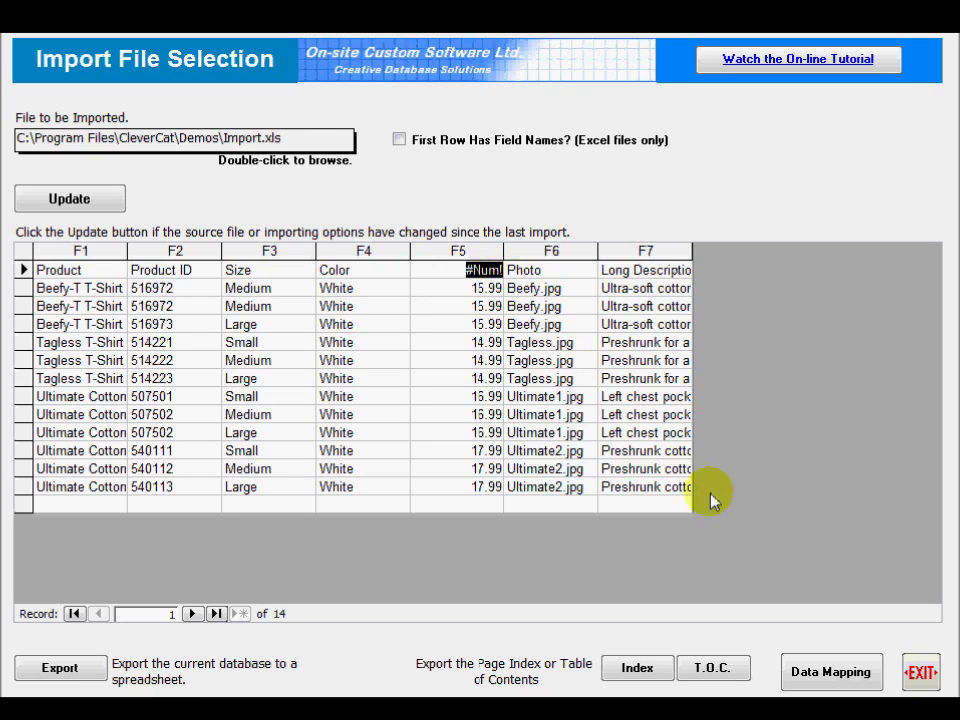
left_click(914, 672)
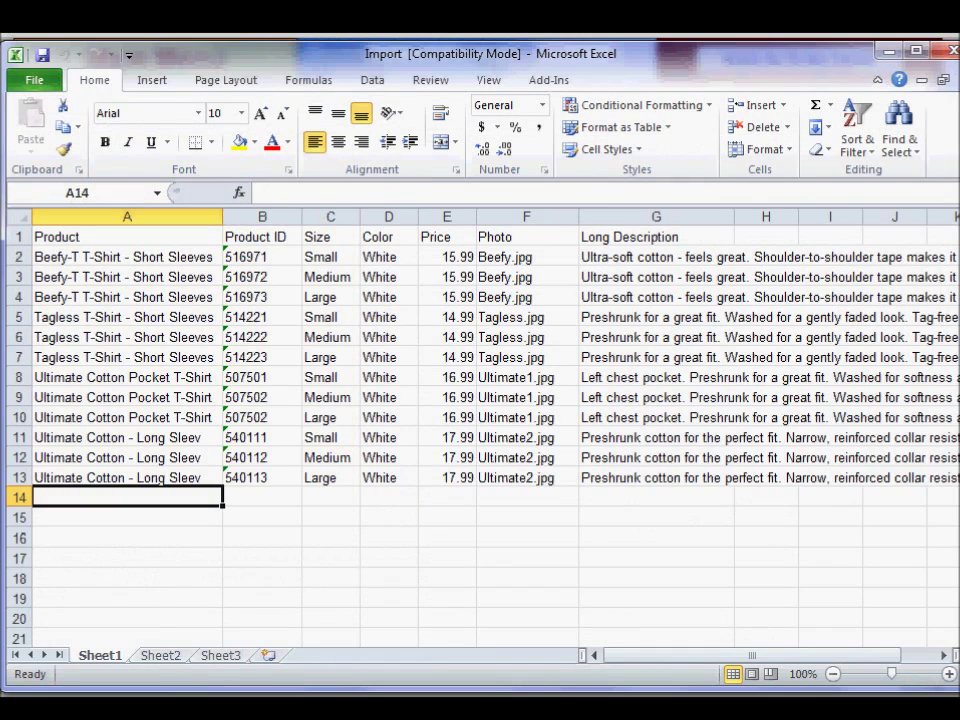
Convert the Import workbook's Price column to Text format with Text to Columns, using delimited data with Tab as the delimiter
left_click(448, 214)
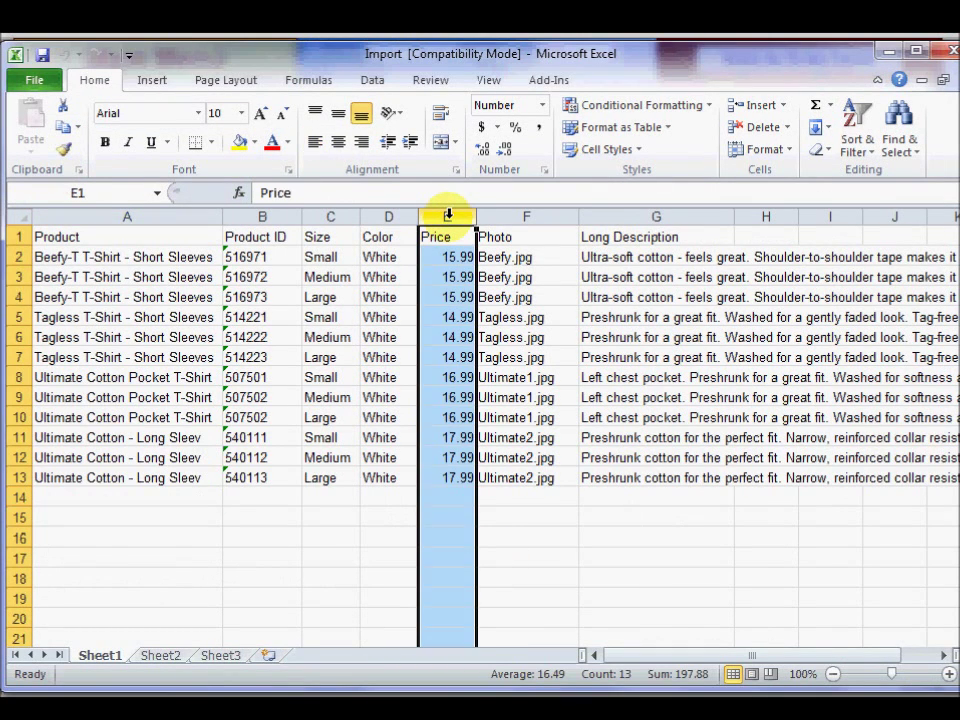
left_click(378, 88)
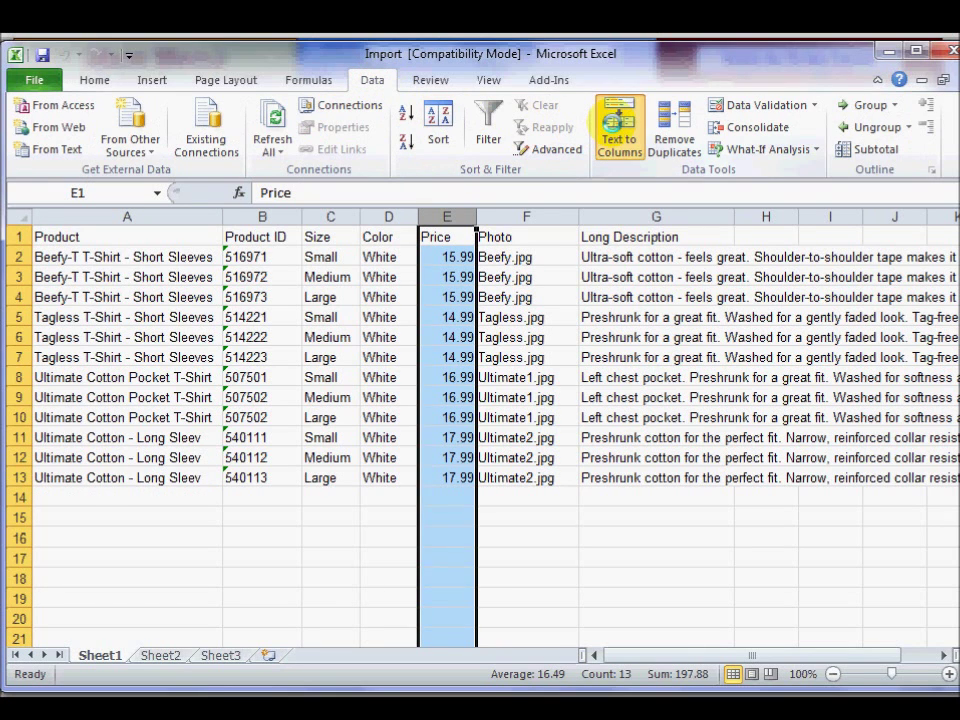
left_click(617, 128)
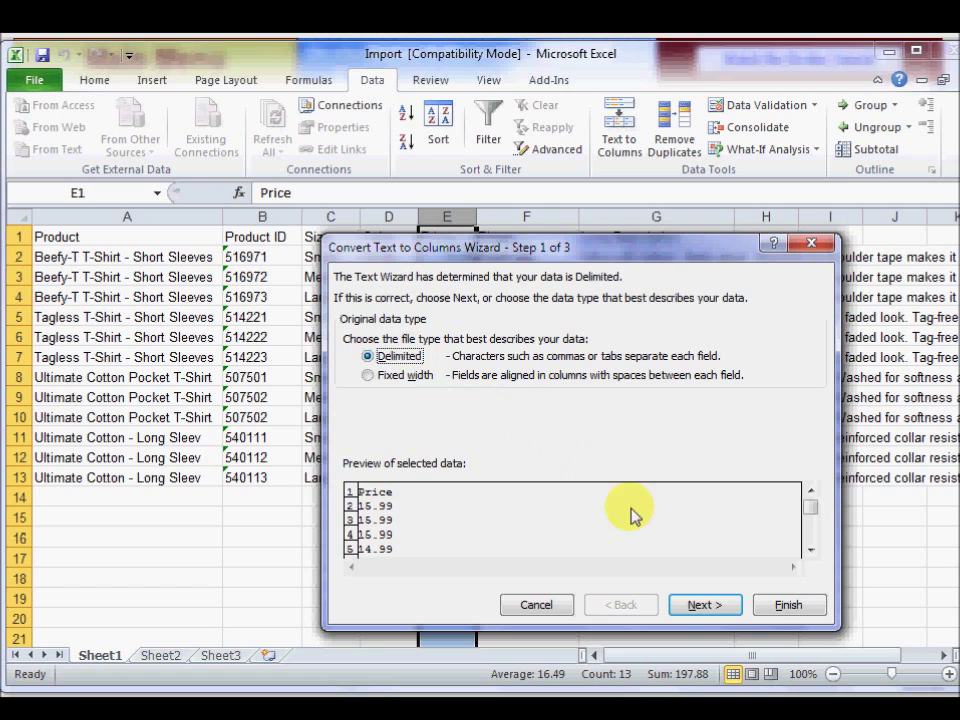
left_click(700, 605)
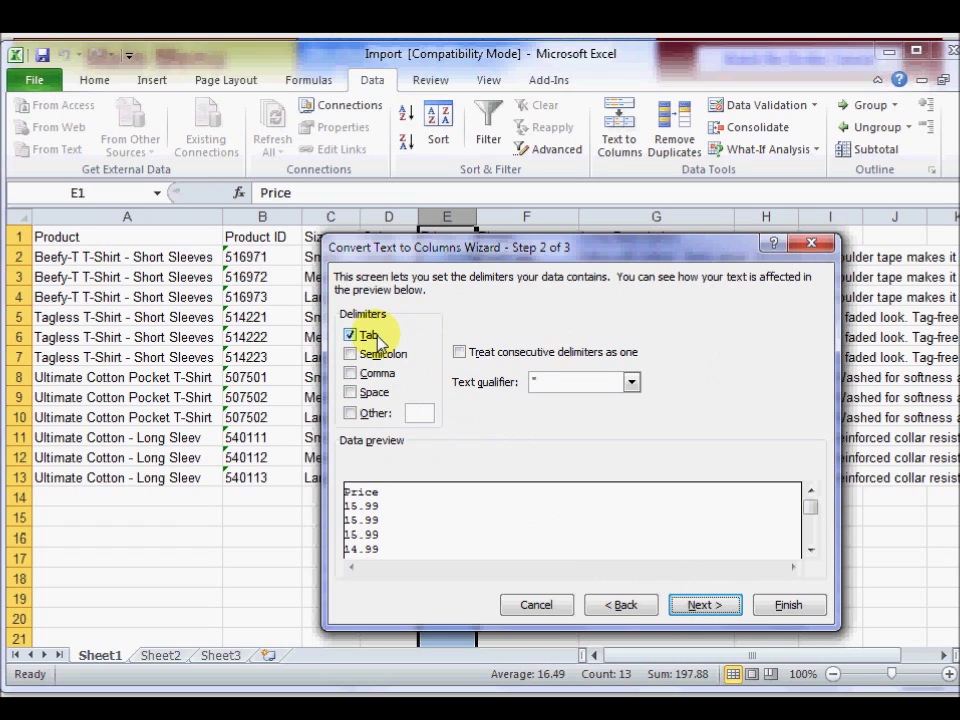
left_click(700, 605)
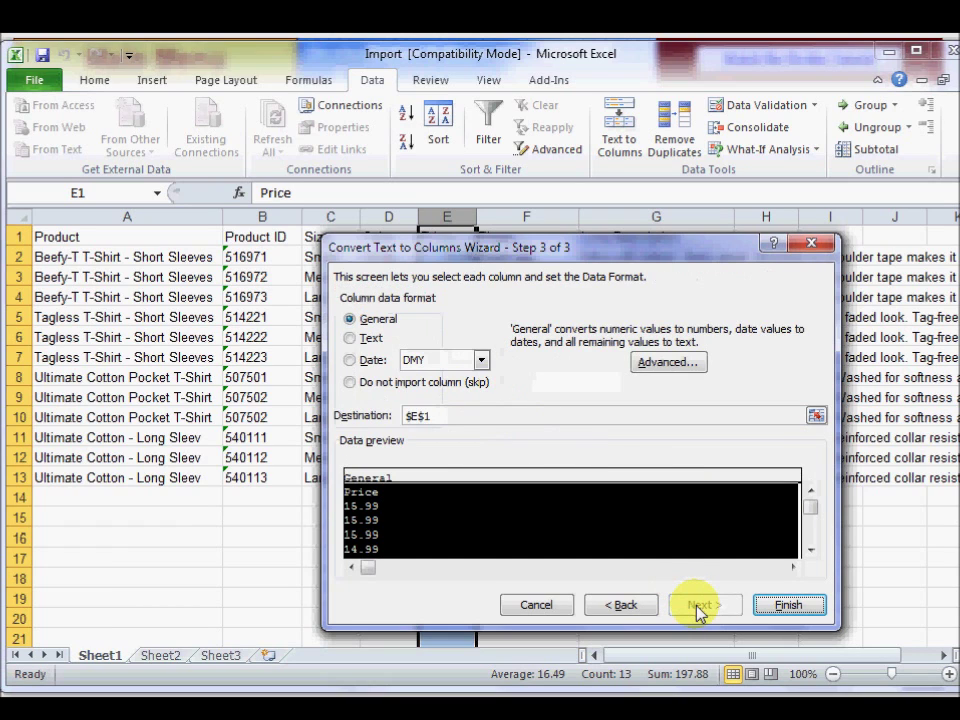
left_click(372, 341)
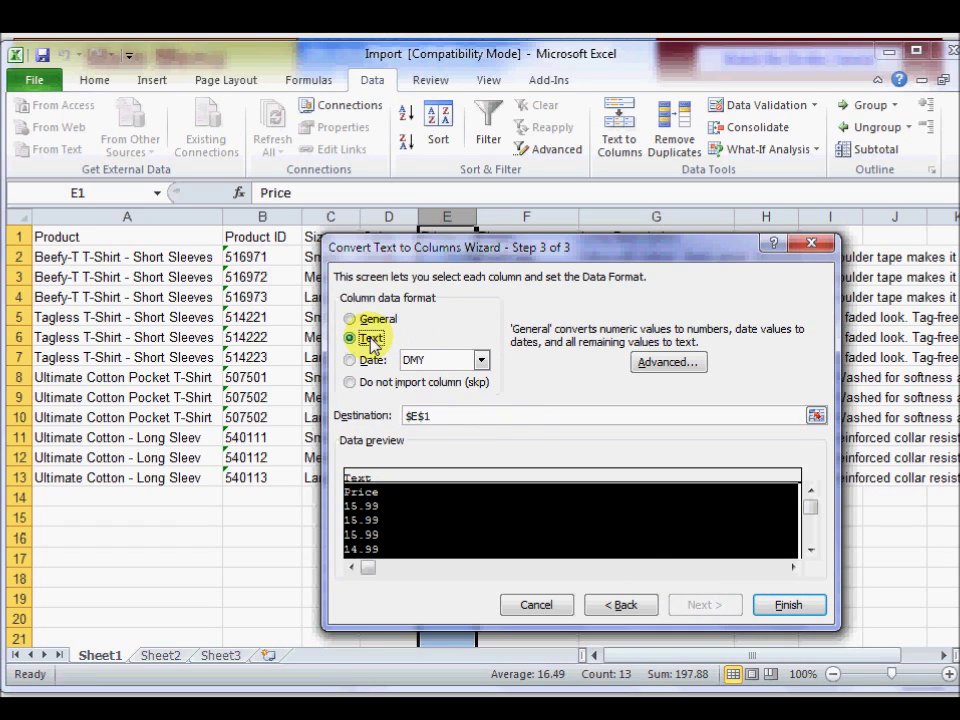
left_click(776, 610)
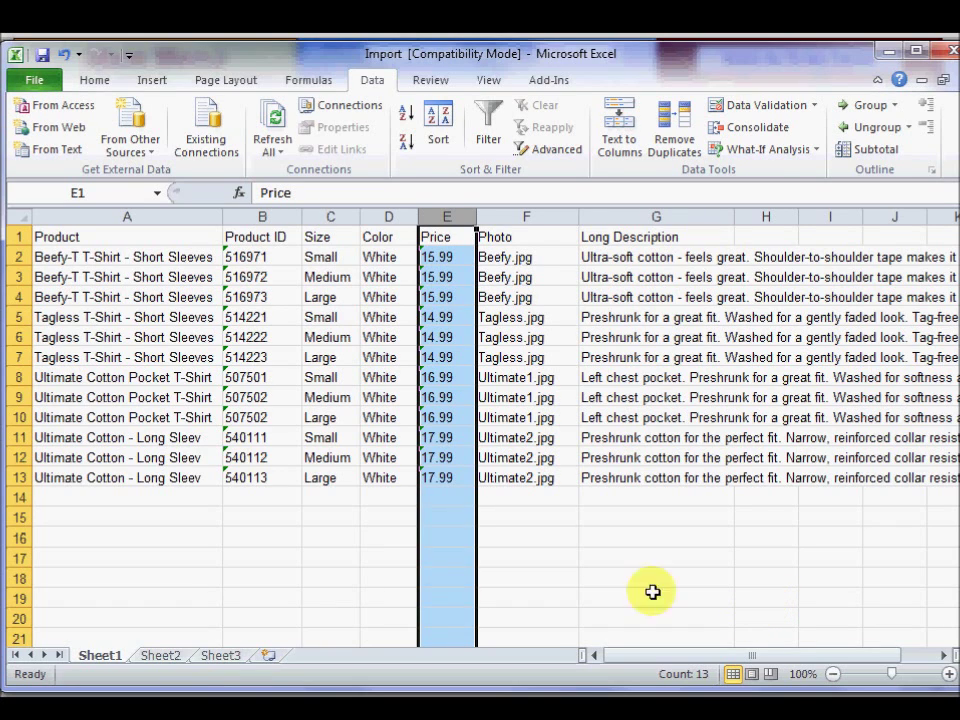
Insert a new column before the Product column and head it Category
left_click(93, 216)
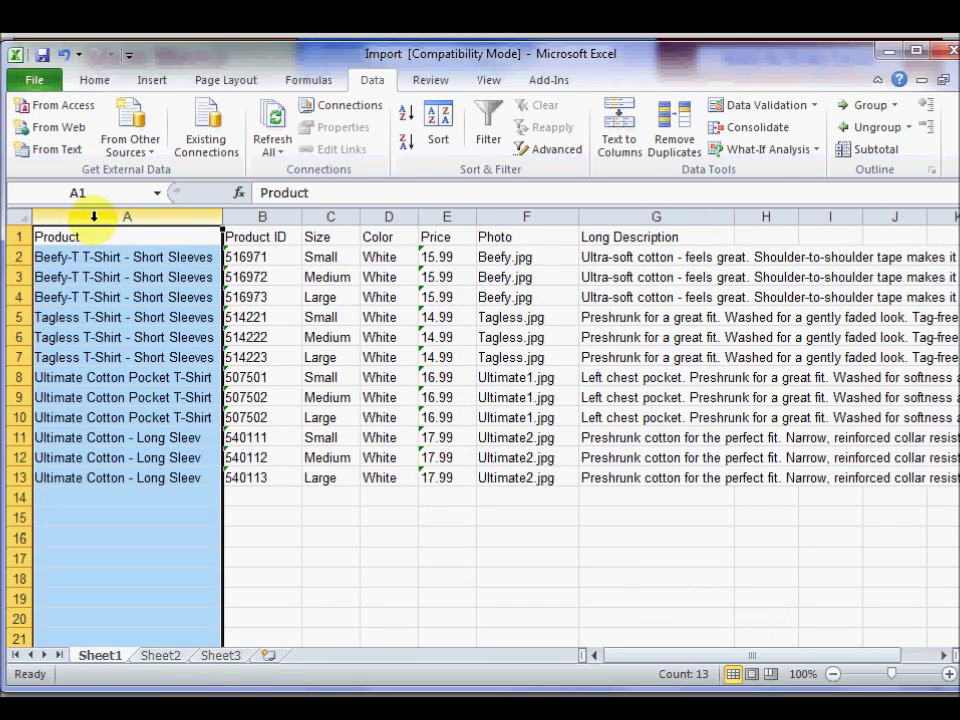
right_click(93, 216)
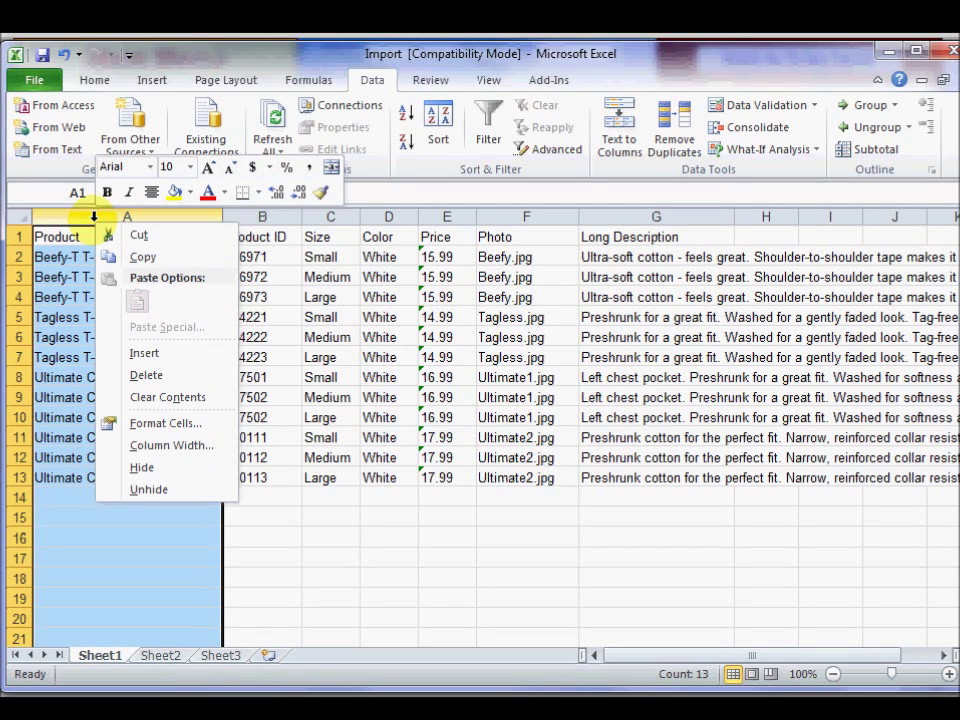
left_click(165, 355)
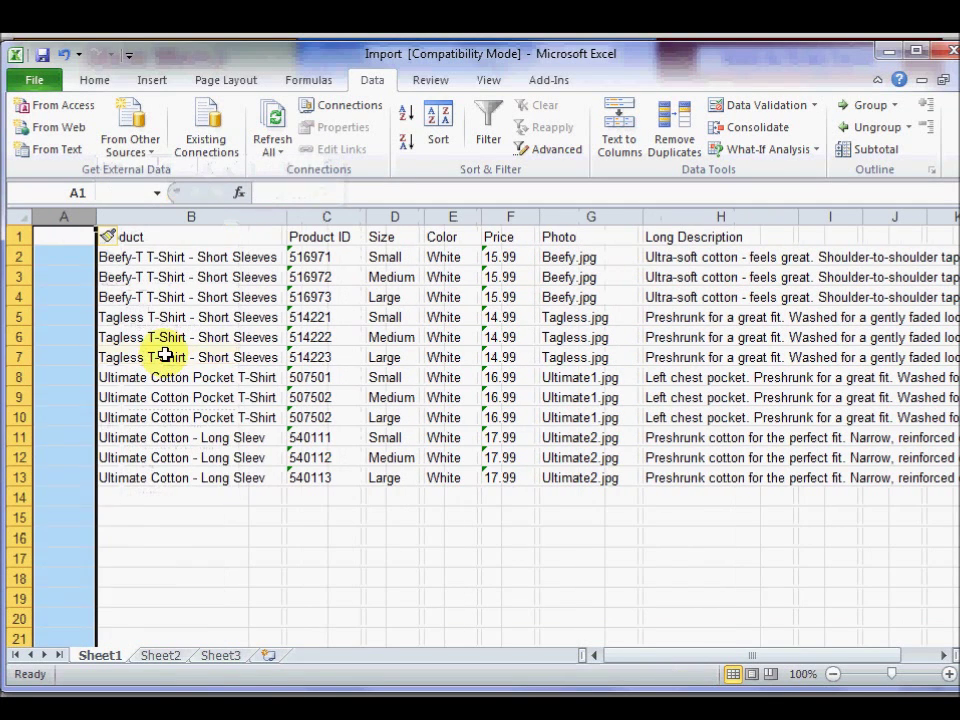
left_click(63, 237)
type("C")
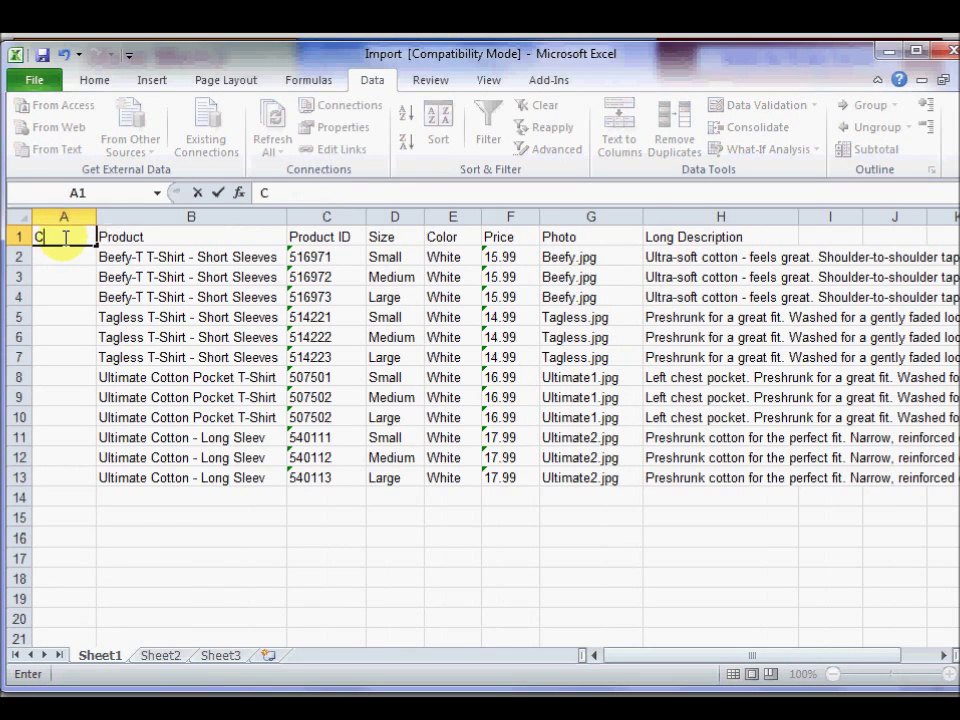
type("ategory")
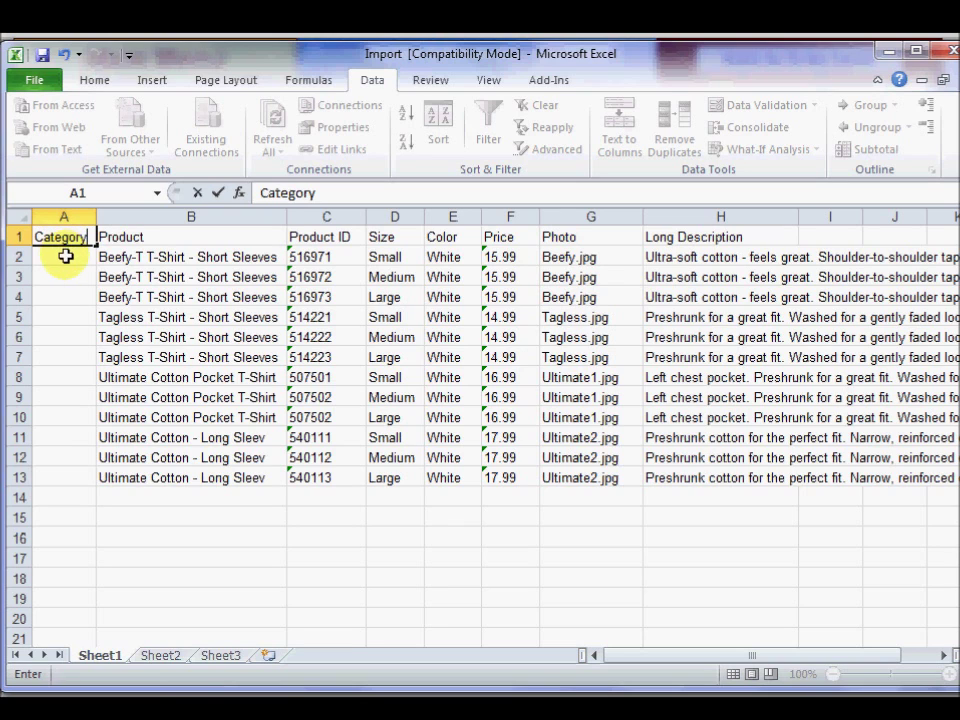
Enter T-shirts as the category of the first product and fill it down to row 13
left_click(66, 257)
type("T-")
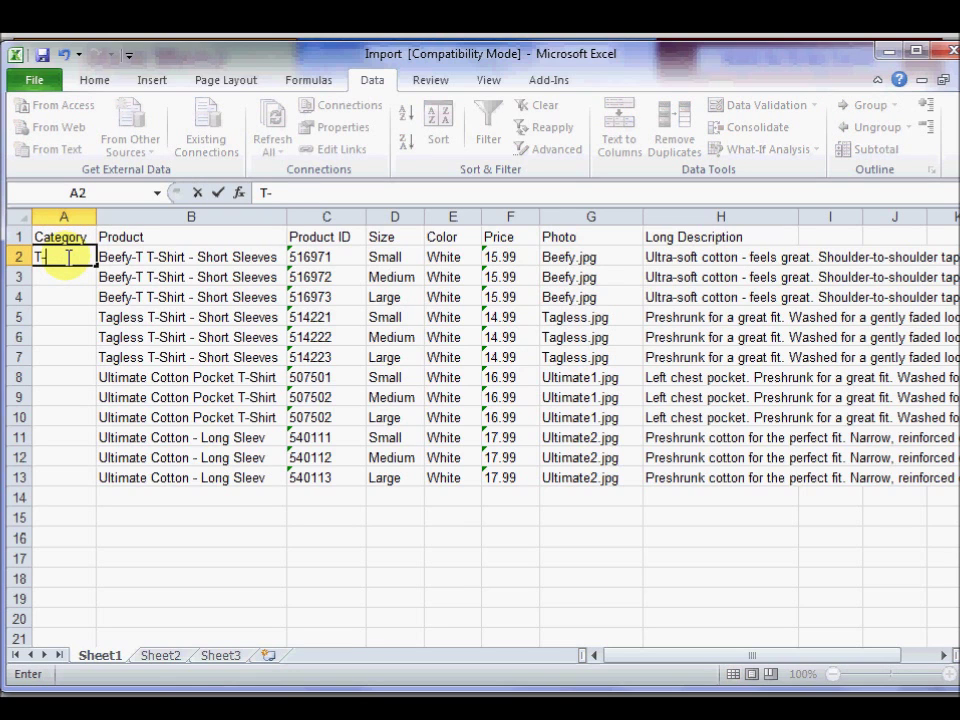
type("shirts")
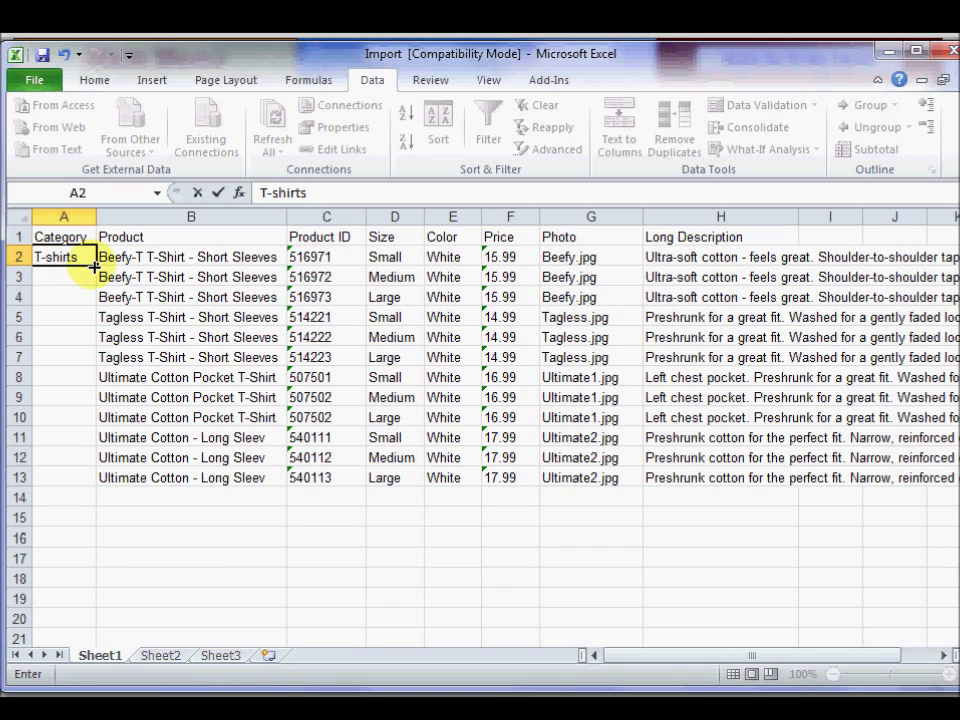
left_click_drag(94, 266, 98, 490)
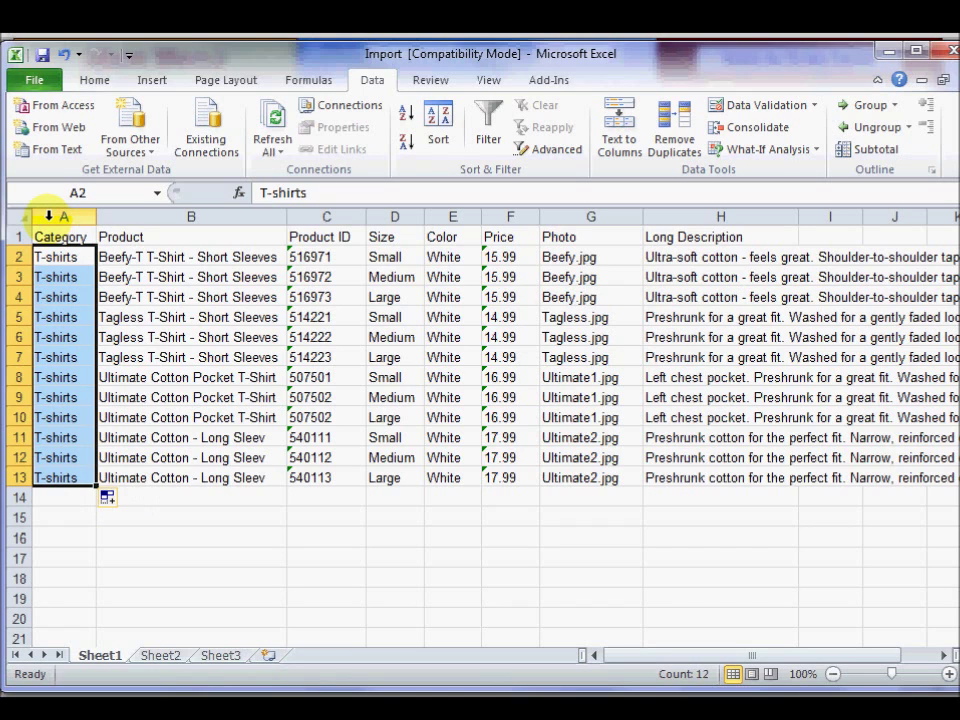
Insert a new column before the Category column and head it myIndex
left_click(48, 215)
right_click(50, 217)
left_click(99, 352)
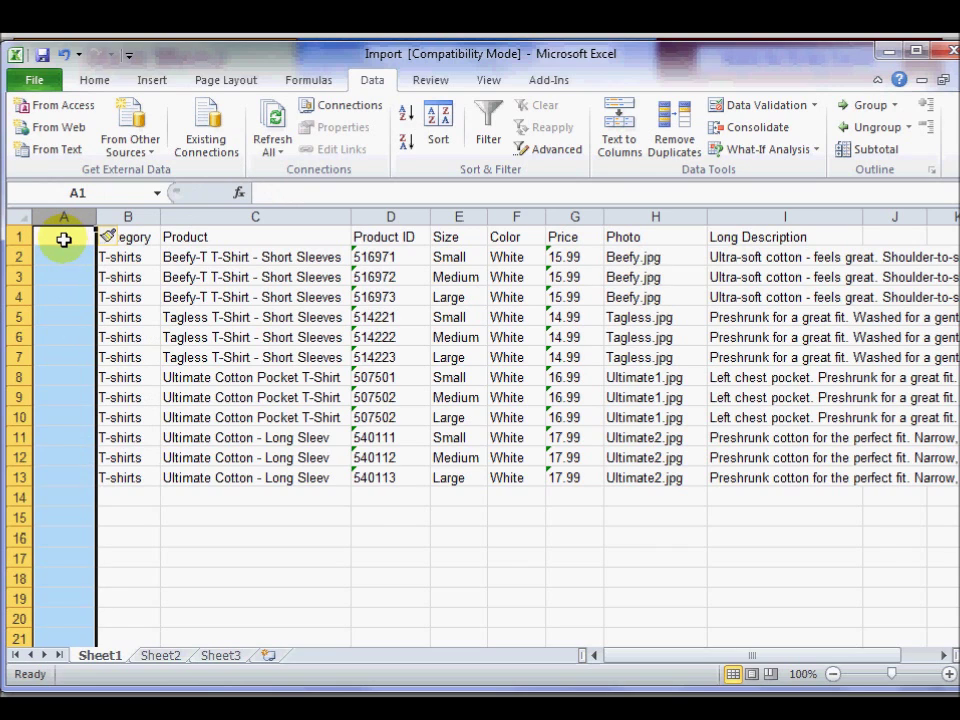
left_click(78, 238)
type("my")
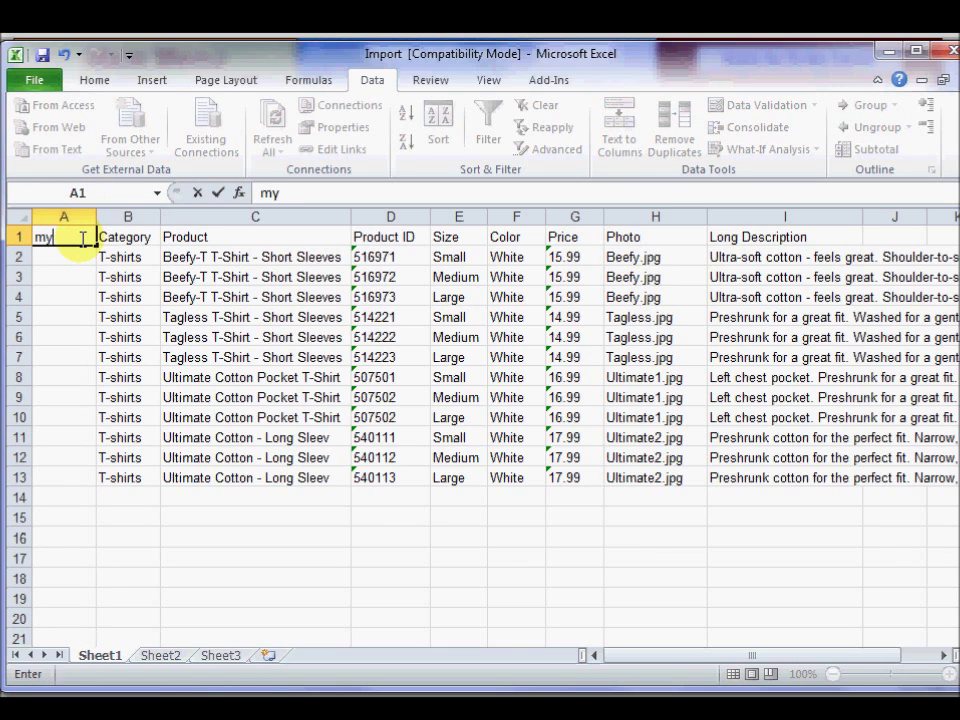
type("Index")
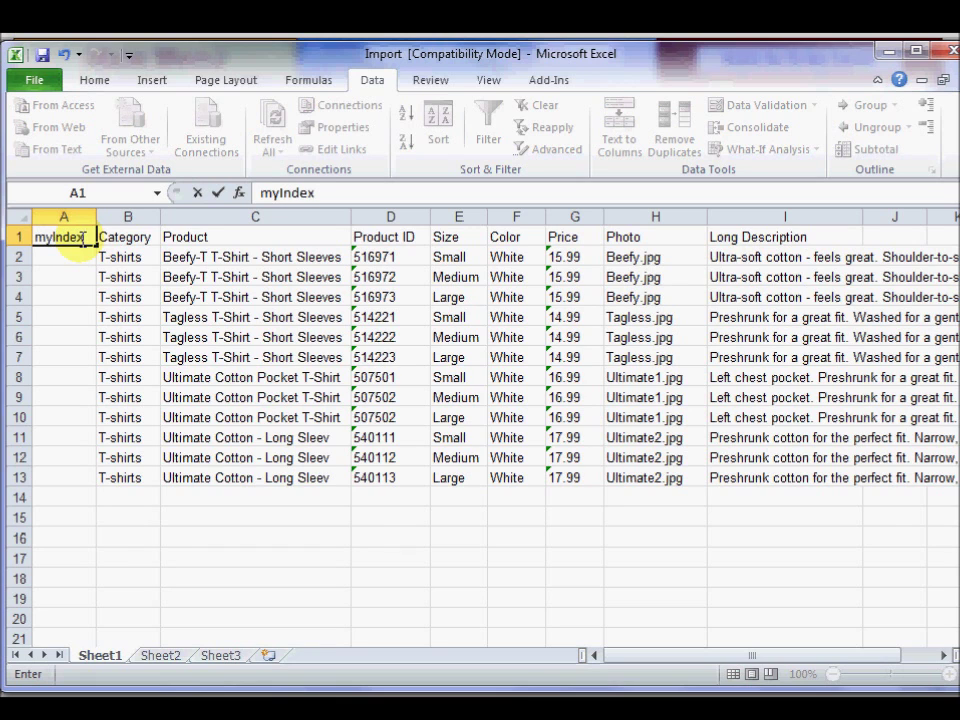
Number the product rows under myIndex by entering 1 and 2 and extending the series to 12 in row 13
left_click(79, 253)
type("1")
left_click(80, 278)
type("2")
left_click_drag(82, 256, 79, 268)
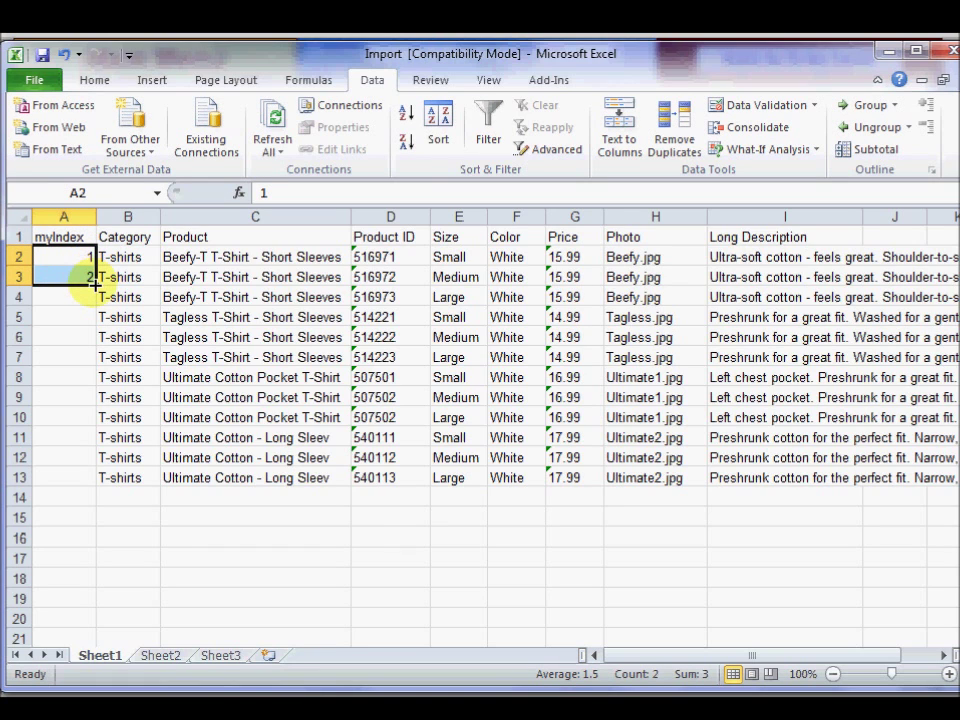
left_click_drag(95, 285, 93, 483)
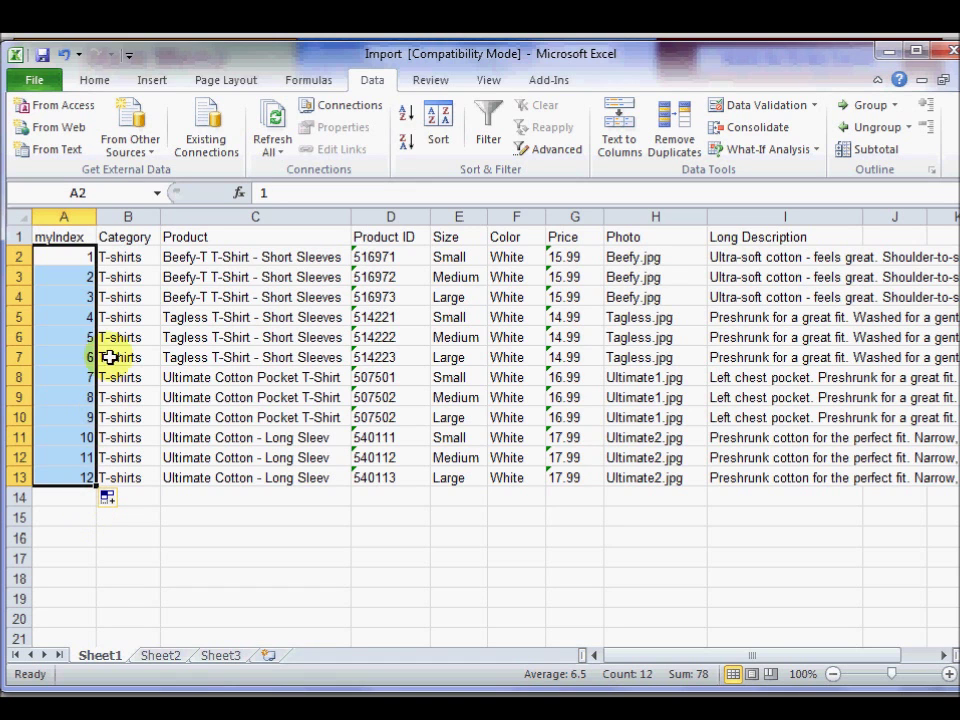
Save the workbook as Import in Excel 97-2003 Workbook format in the Demos folder, replacing the existing file
left_click(44, 85)
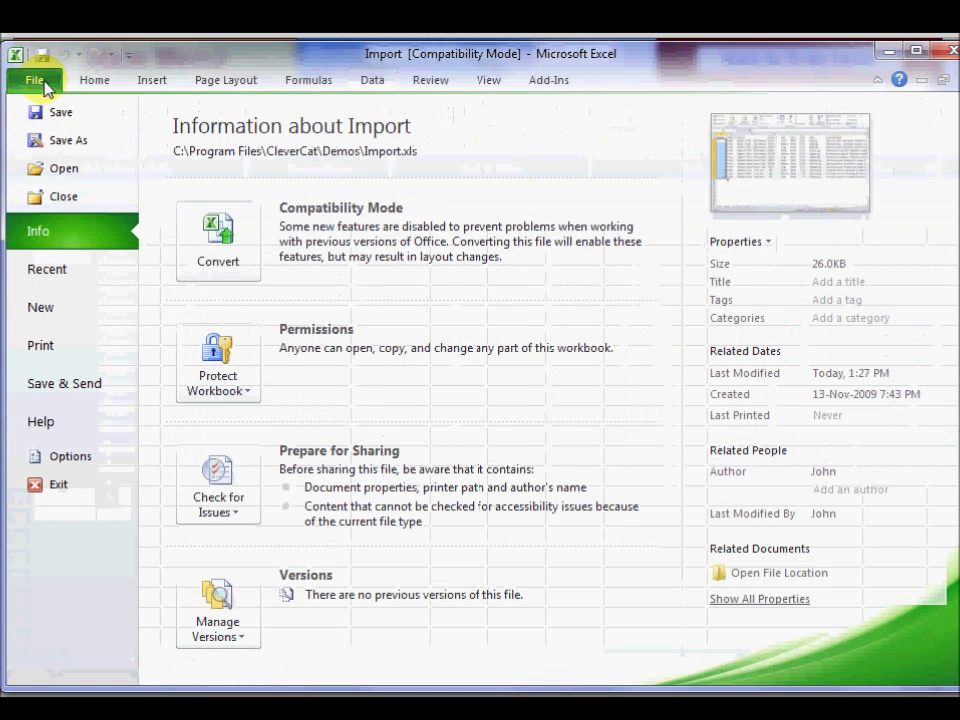
left_click(100, 141)
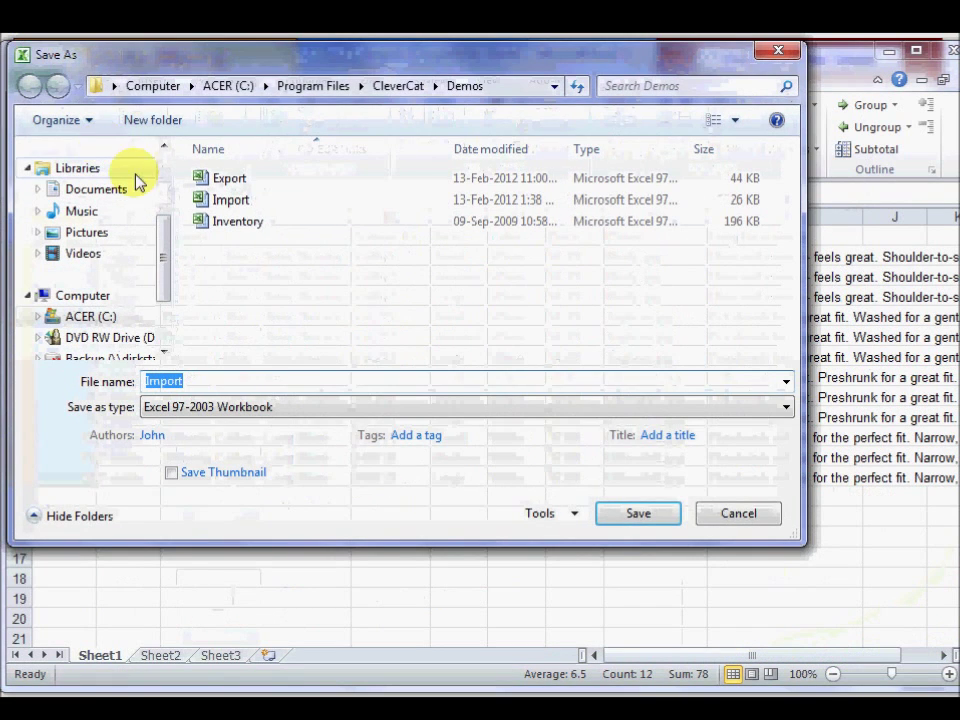
left_click(787, 409)
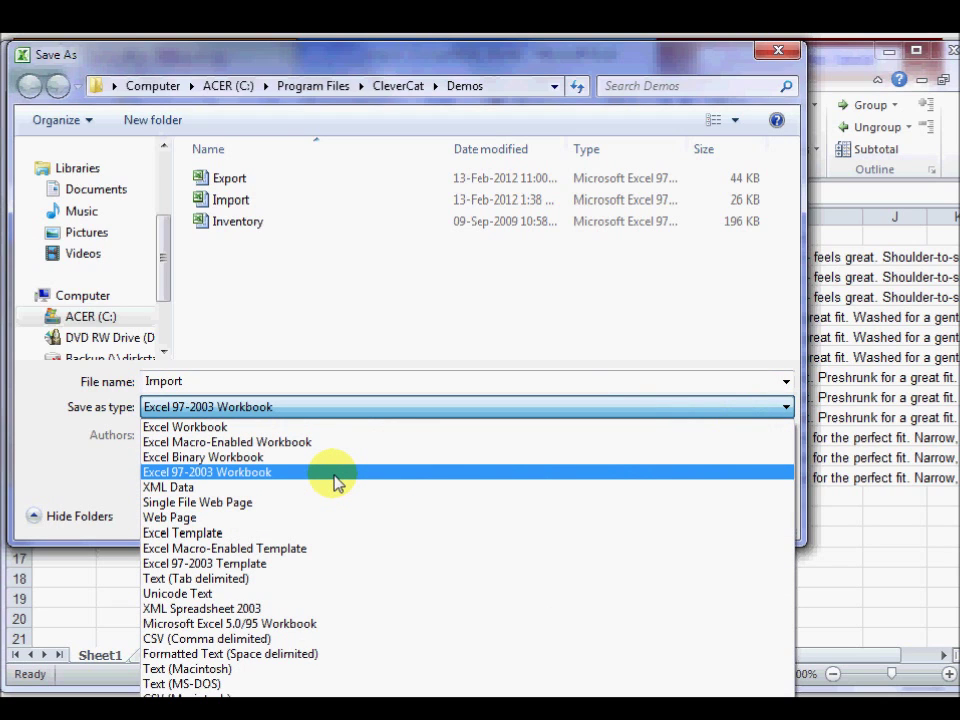
left_click(335, 482)
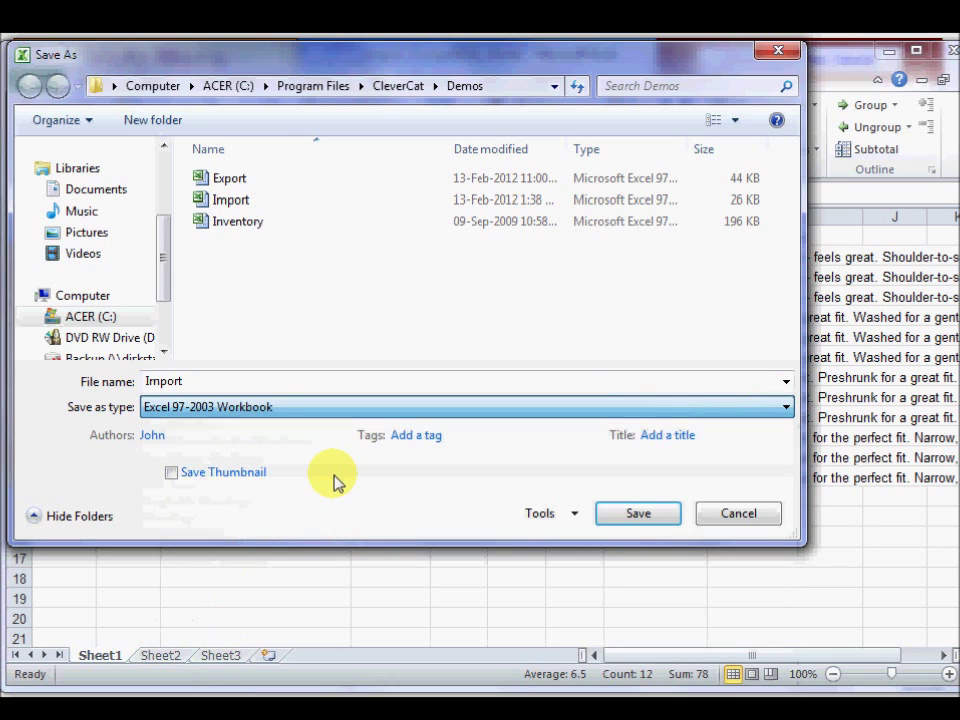
left_click(618, 518)
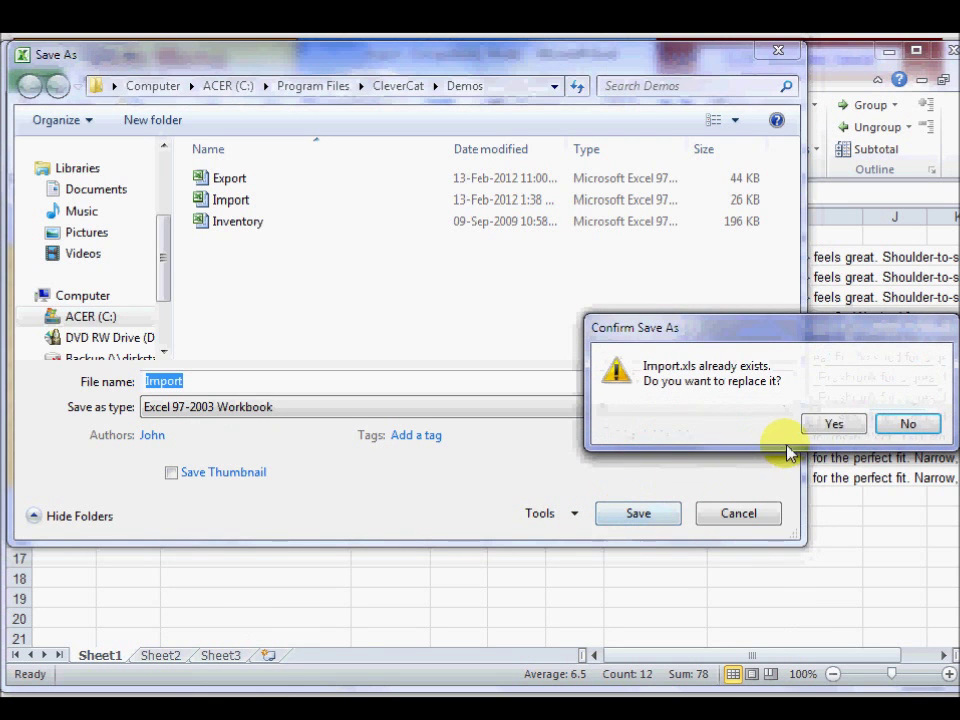
left_click(826, 424)
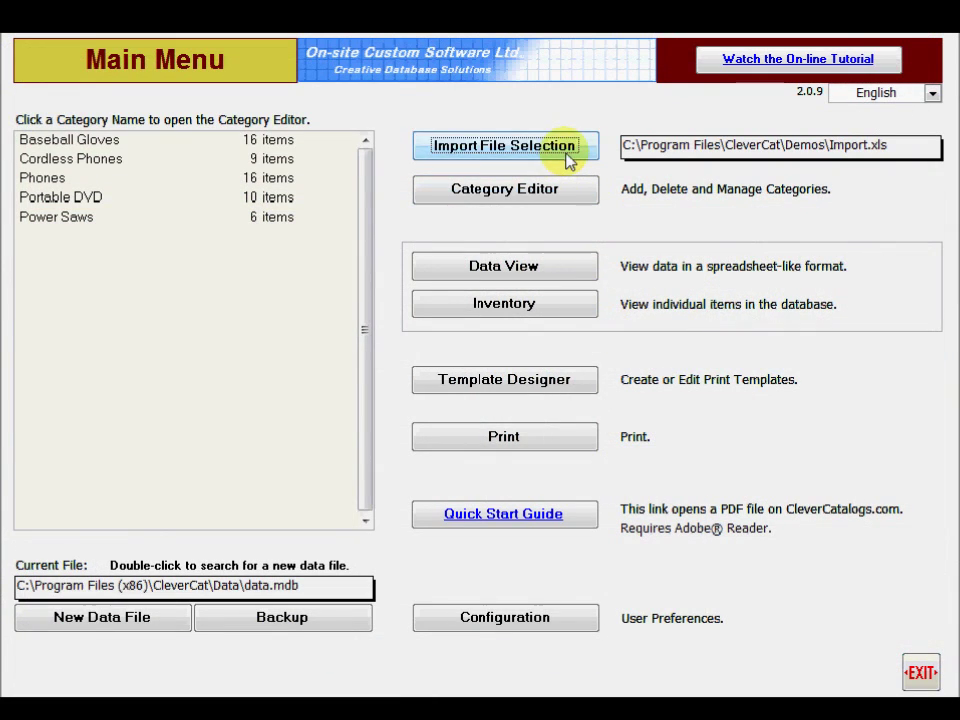
Reopen the import file selection and check the header of the F7 price column
left_click(566, 160)
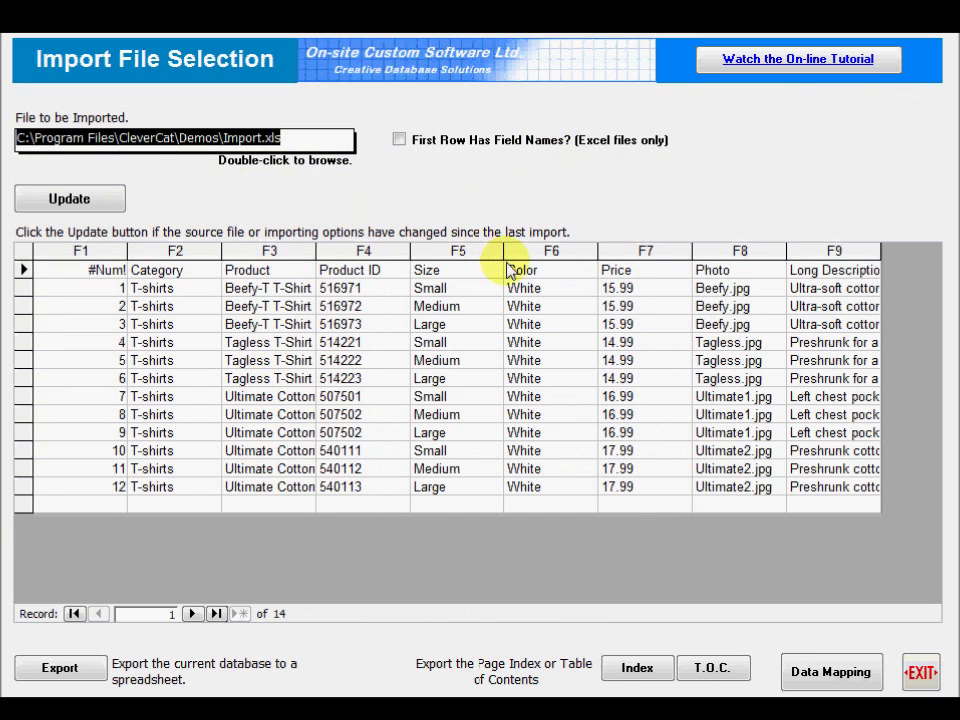
left_click(604, 271)
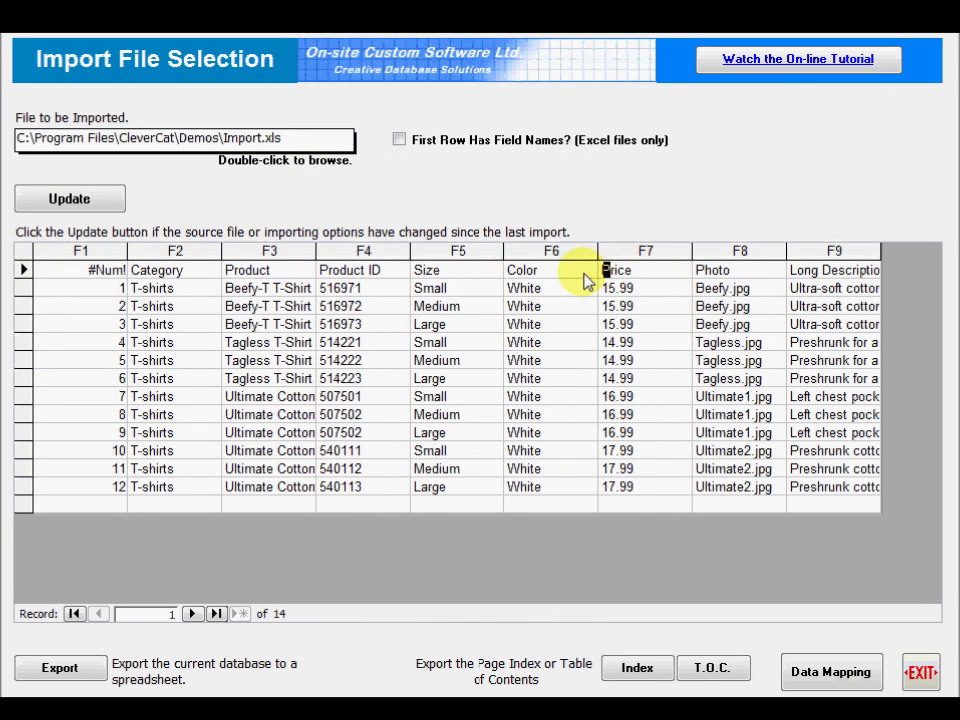